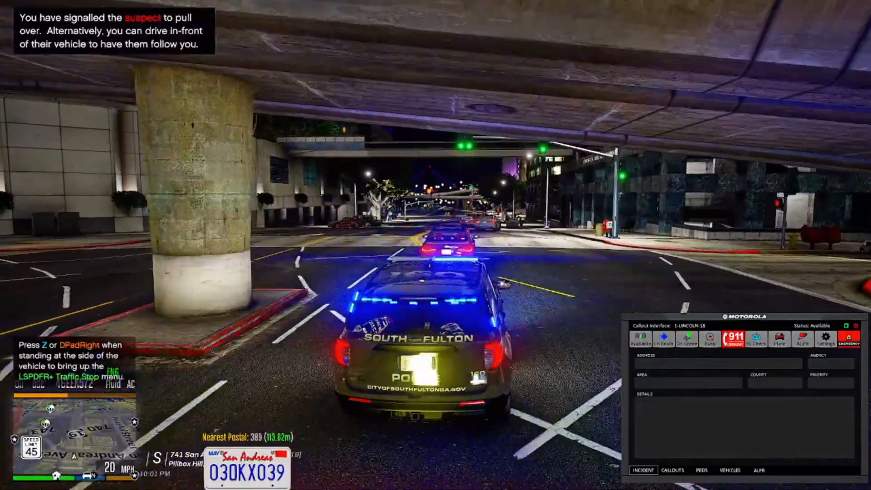
key(s)
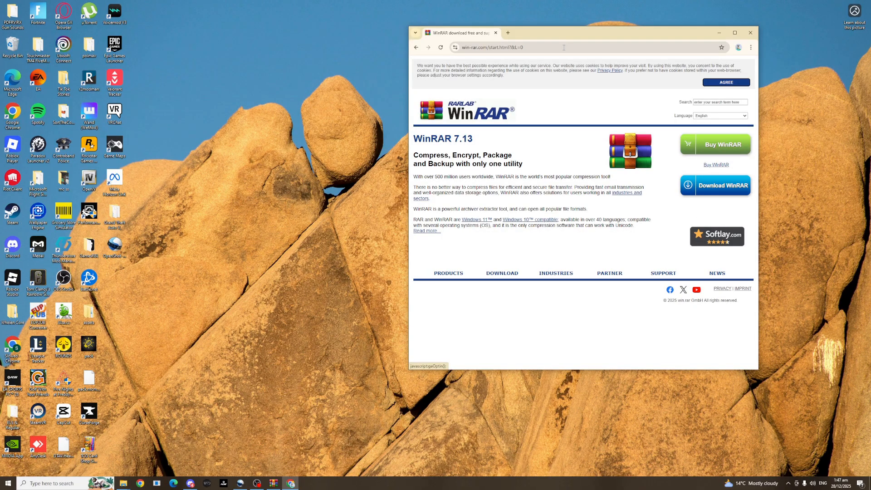
View the WinRAR download page on win-rar.com, and return to the site's start page.
double_click(494, 47)
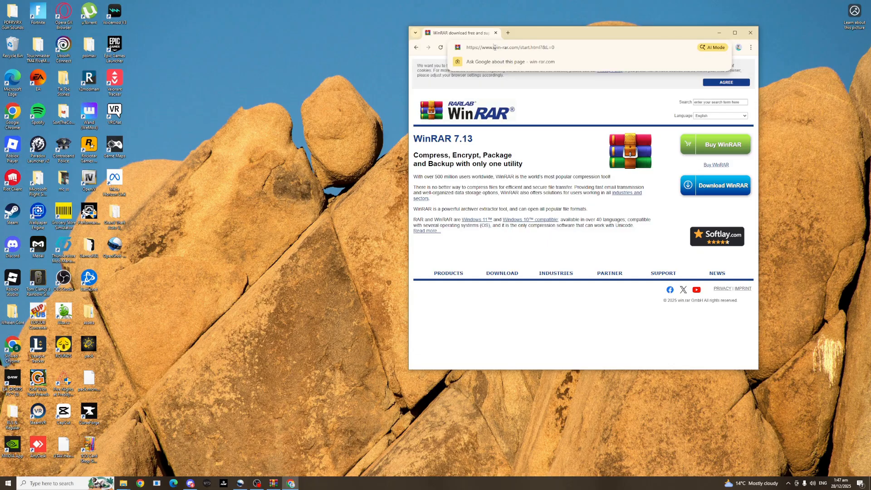
click(495, 52)
click(547, 114)
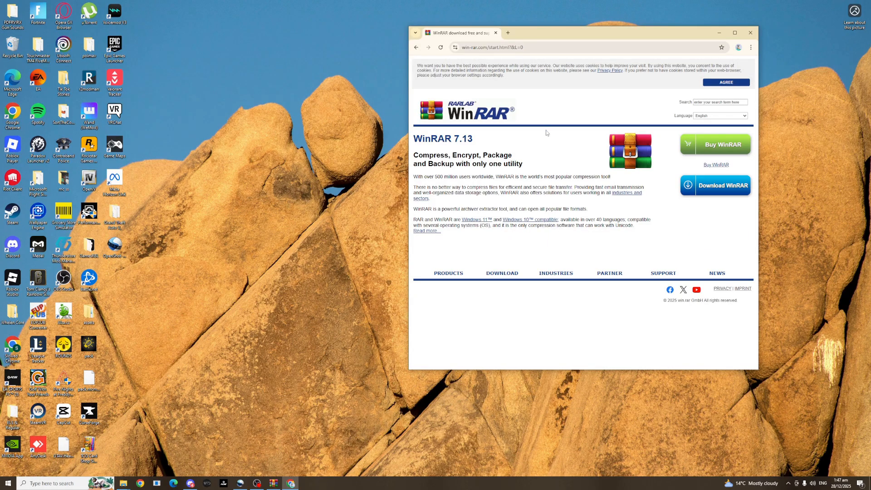
click(716, 190)
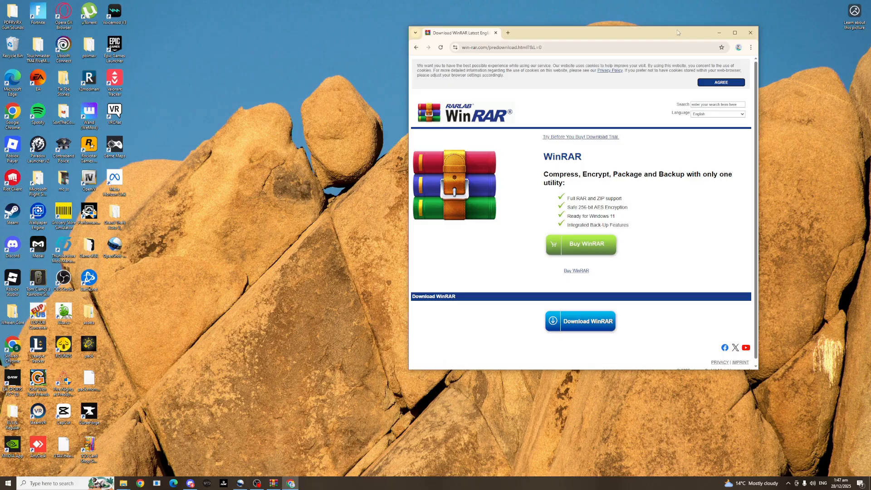
drag(694, 33, 571, 32)
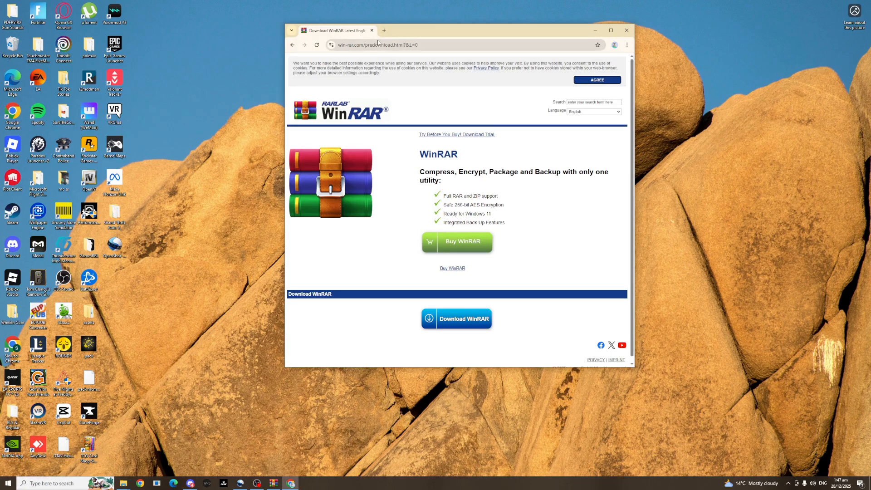
click(293, 45)
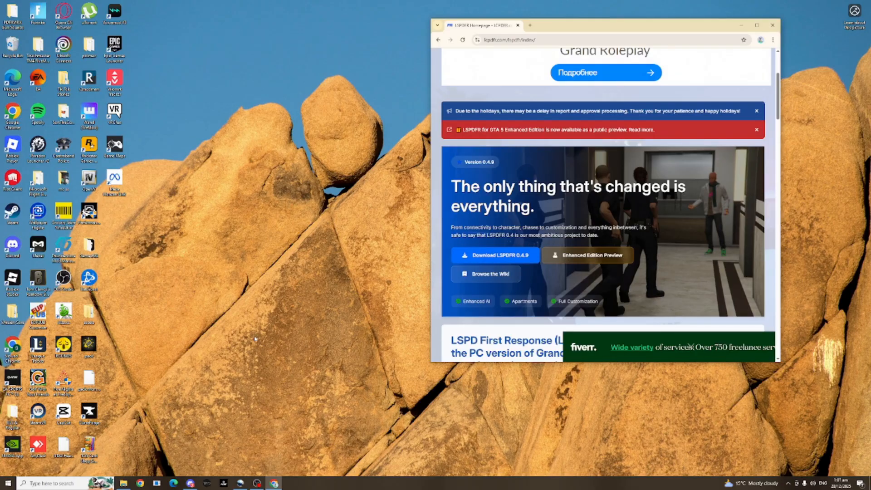
Open the LSPDFR 0.4.9 download page from the LSPDFR homepage and request the file.
drag(615, 34, 498, 38)
click(386, 261)
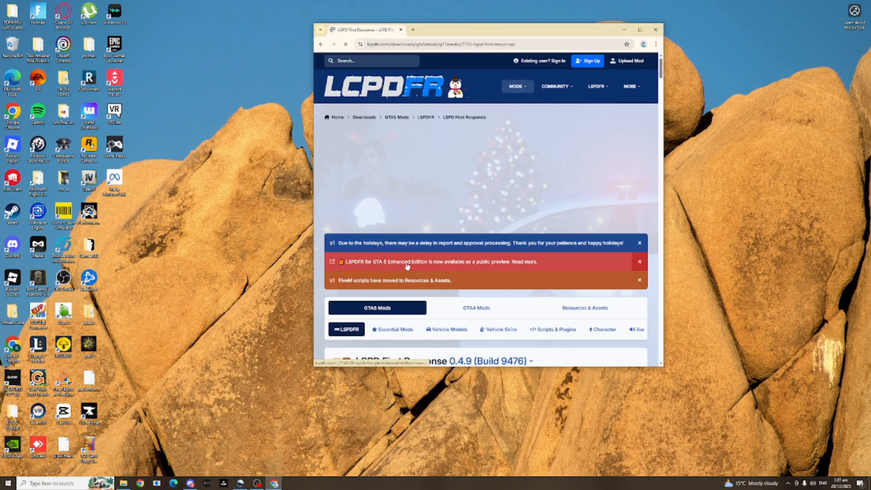
scroll(431, 233, down, 8)
scroll(431, 233, down, 5)
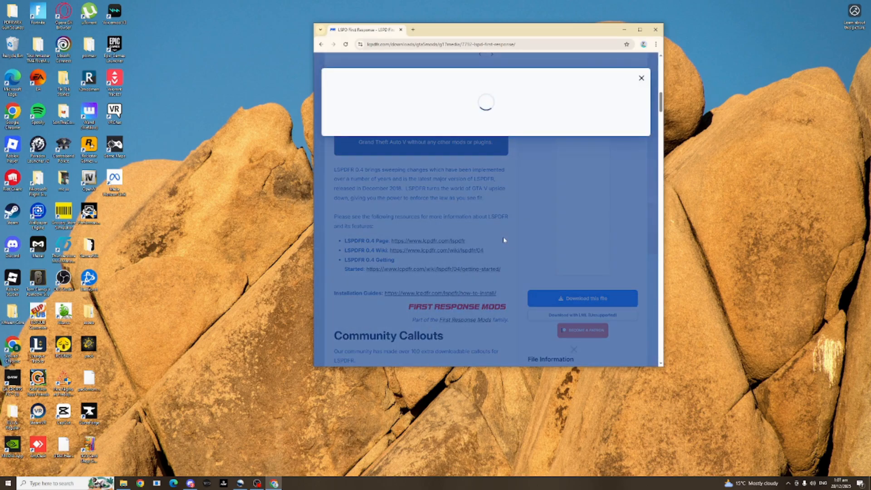
Agree to the LSPDFR user agreement and download lspdfr_049_9476_setup.exe.
scroll(437, 142, down, 15)
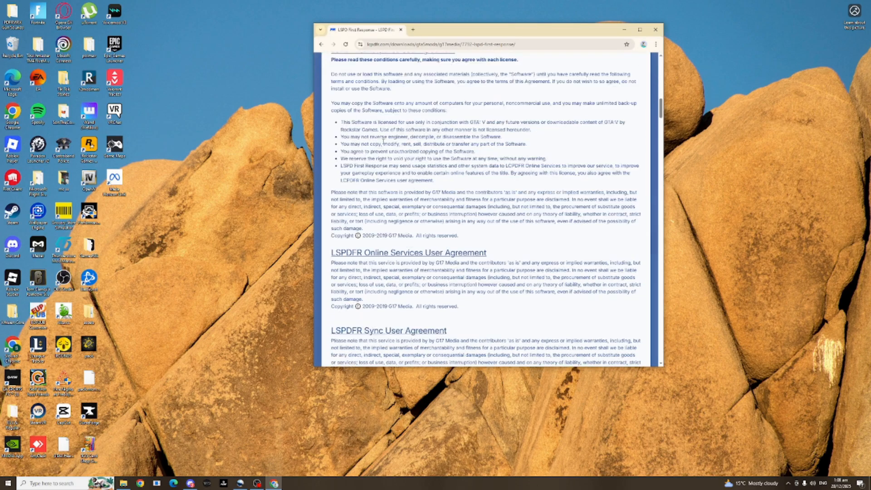
scroll(437, 143, up, 8)
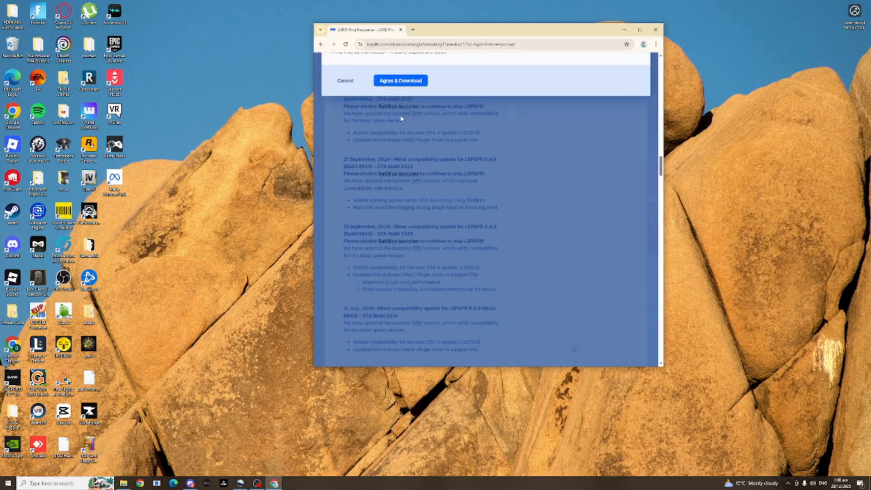
click(399, 171)
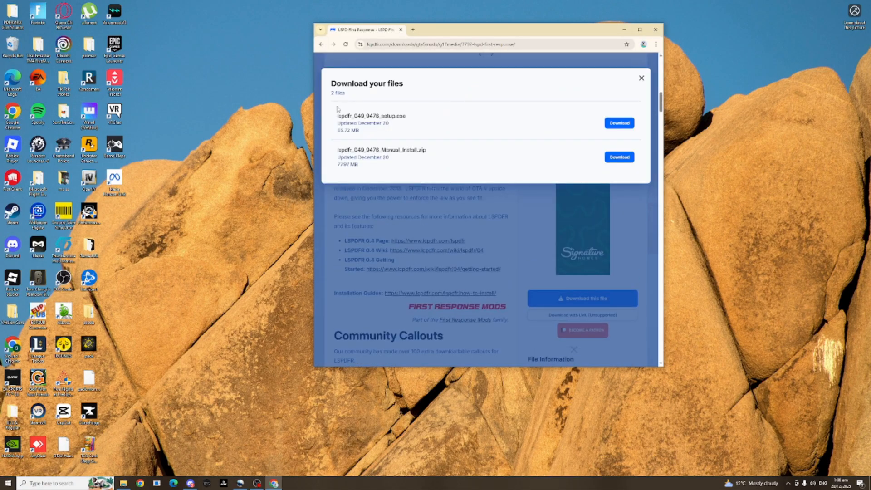
drag(337, 153, 445, 154)
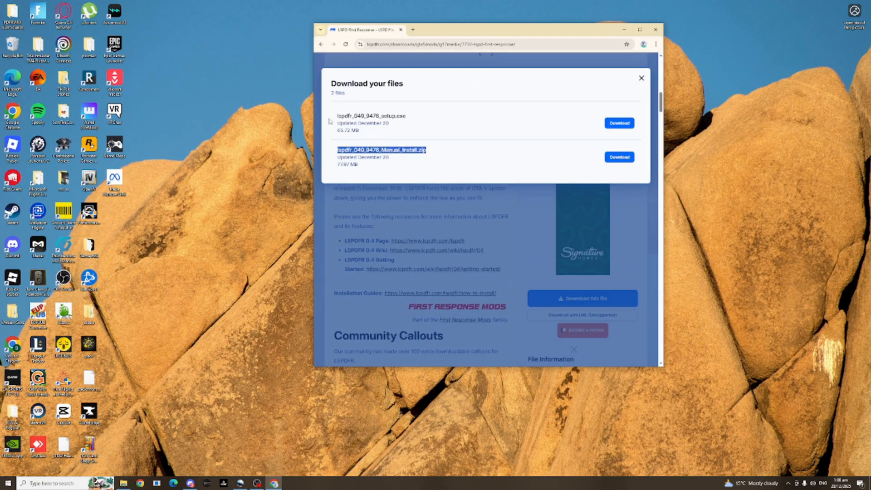
drag(330, 119, 446, 120)
click(619, 123)
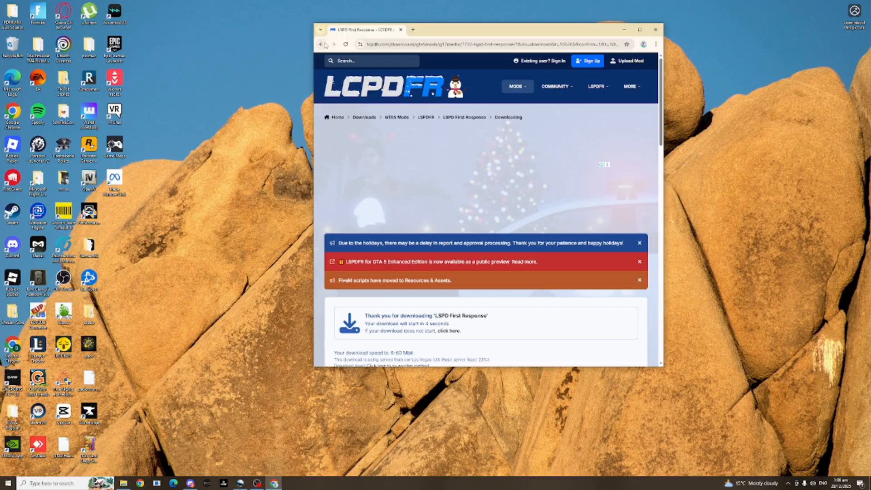
Return to the LSPD First Response file page, accept the agreement again and download lspdfr_049_9476_Manual_Install.zip.
click(324, 46)
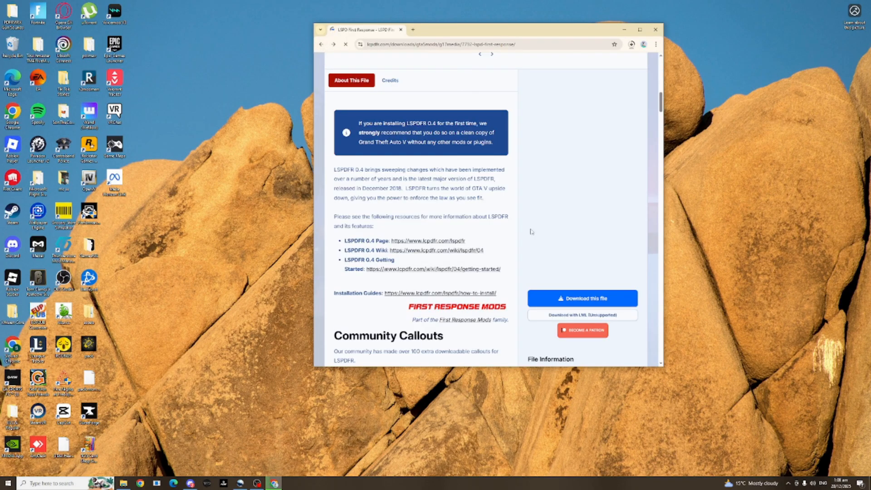
click(583, 298)
scroll(611, 199, down, 5)
scroll(612, 196, down, 10)
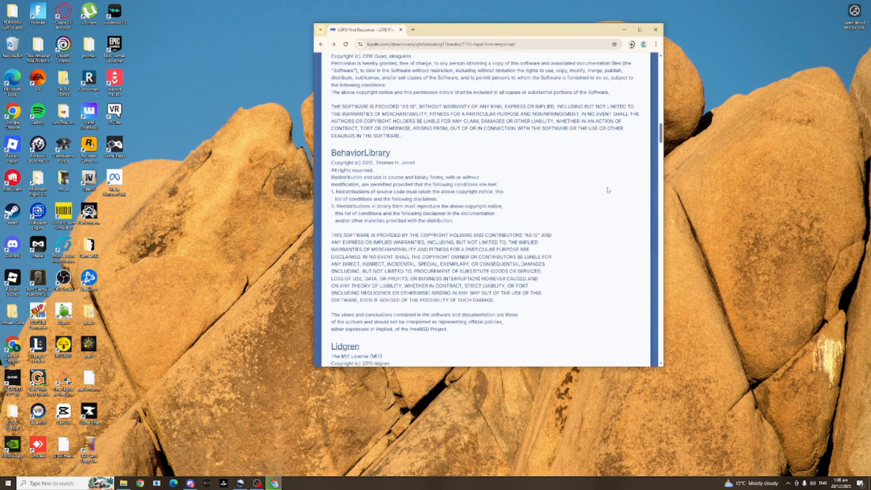
click(407, 104)
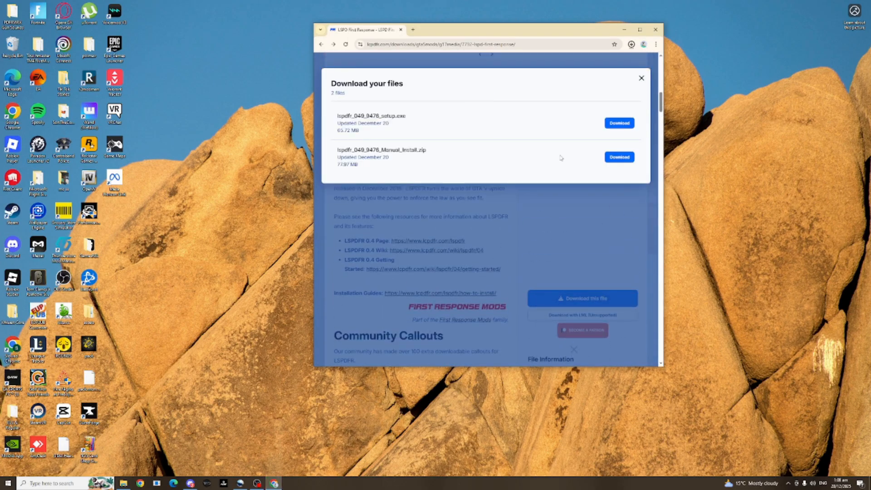
click(619, 157)
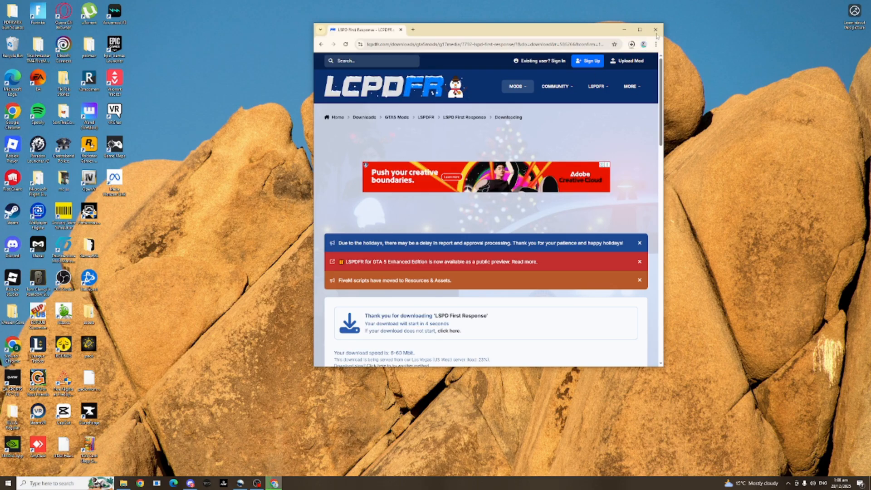
Launch the downloaded LSPDFR setup from the recent downloads and allow it to run despite the SmartScreen block.
click(631, 44)
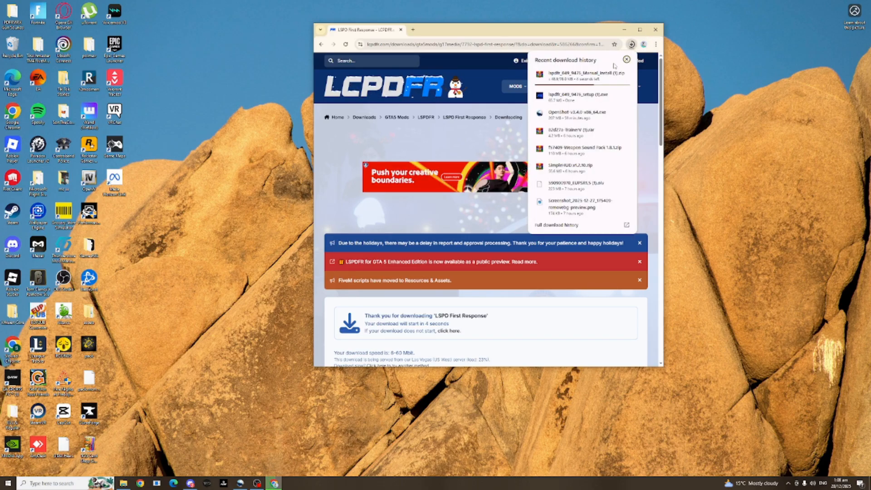
click(576, 96)
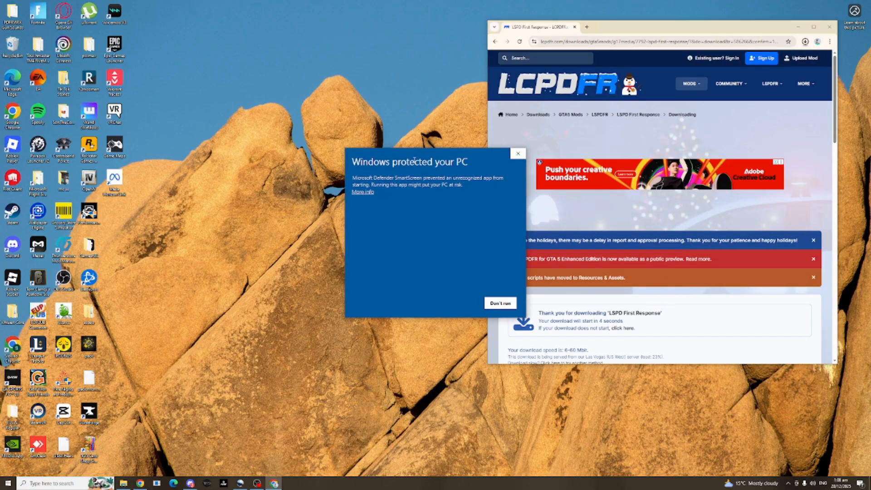
click(363, 192)
click(456, 303)
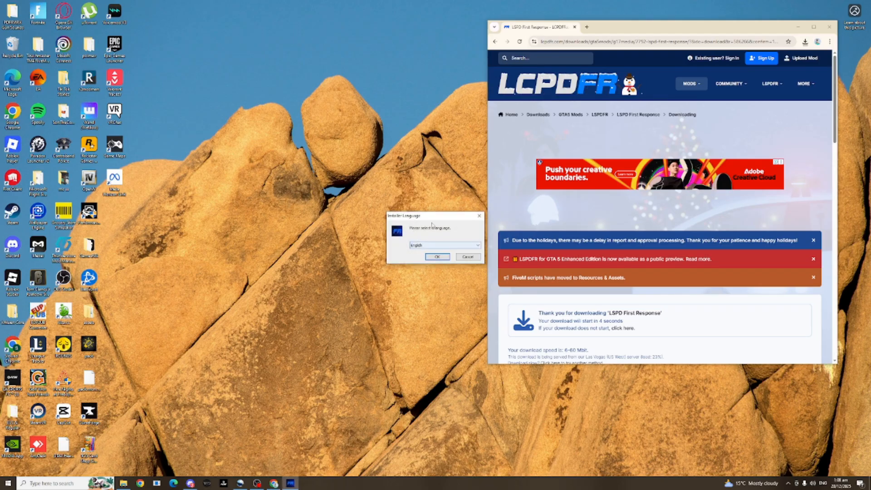
Proceed through the installer with English as language, the license accepted and the default components kept.
click(349, 220)
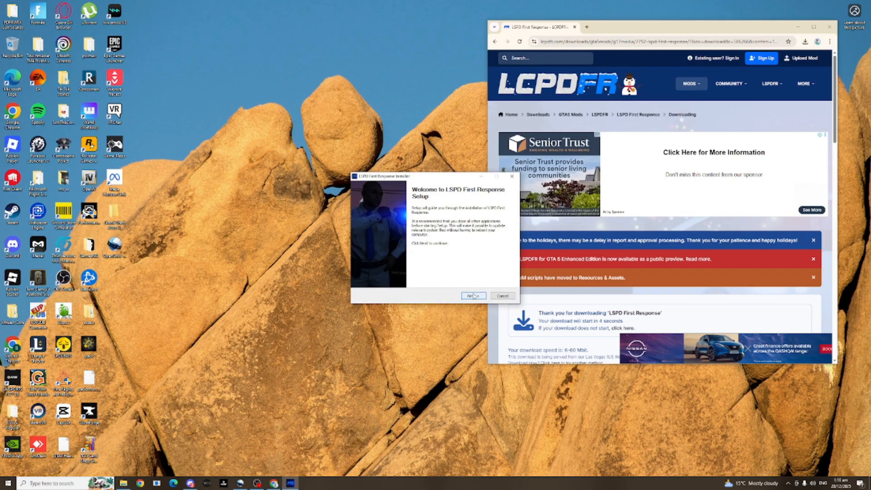
click(473, 296)
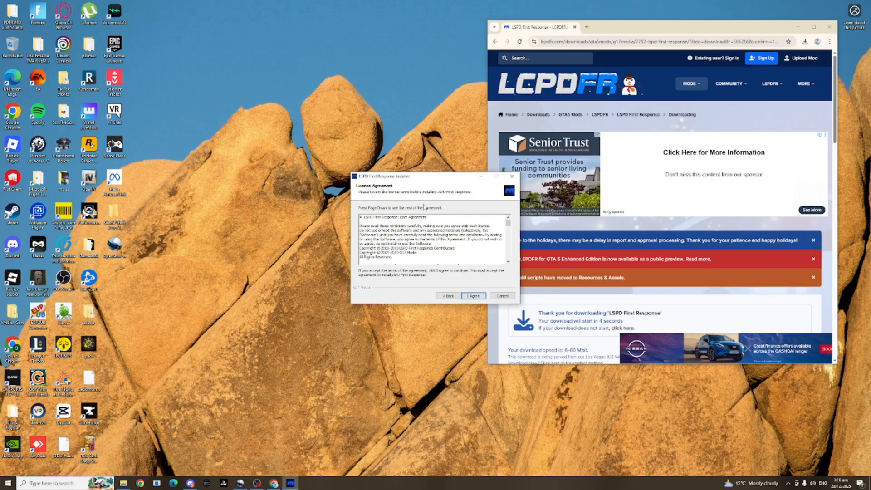
drag(424, 176, 347, 150)
click(397, 270)
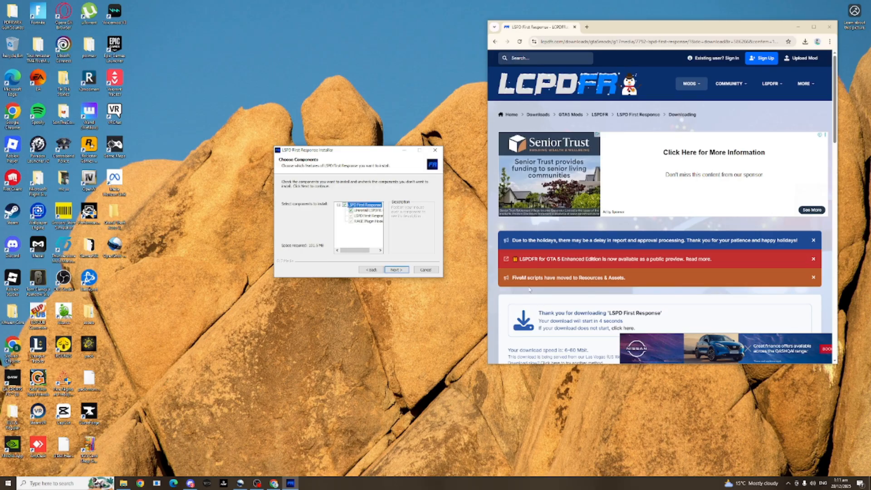
click(401, 270)
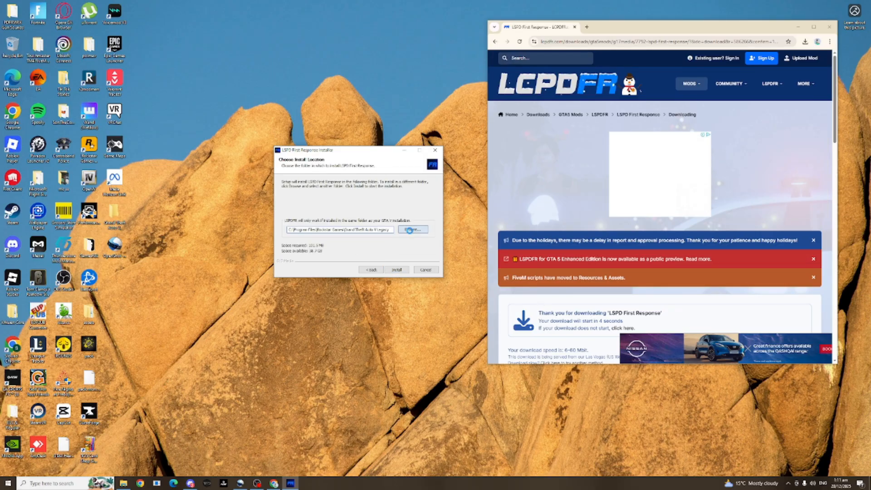
Set the LSPDFR install location to the Grand Theft Auto V folder on the Desktop.
click(409, 229)
double_click(414, 250)
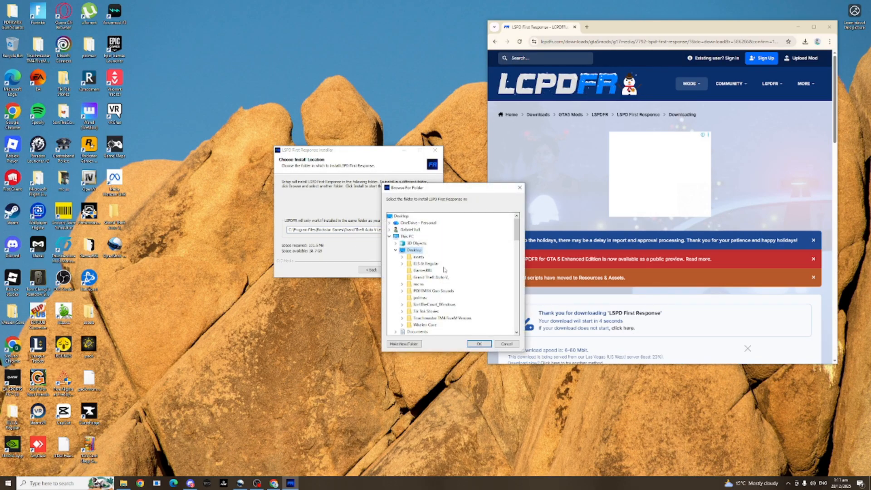
click(425, 278)
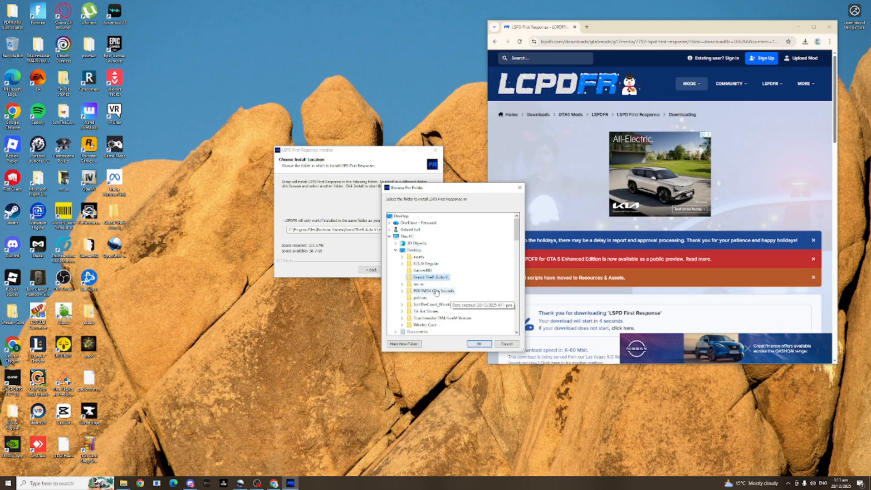
click(479, 345)
Navigate from Program Files through Rockstar Games to the Grand Theft Auto V Legacy folder and look through its files.
click(124, 484)
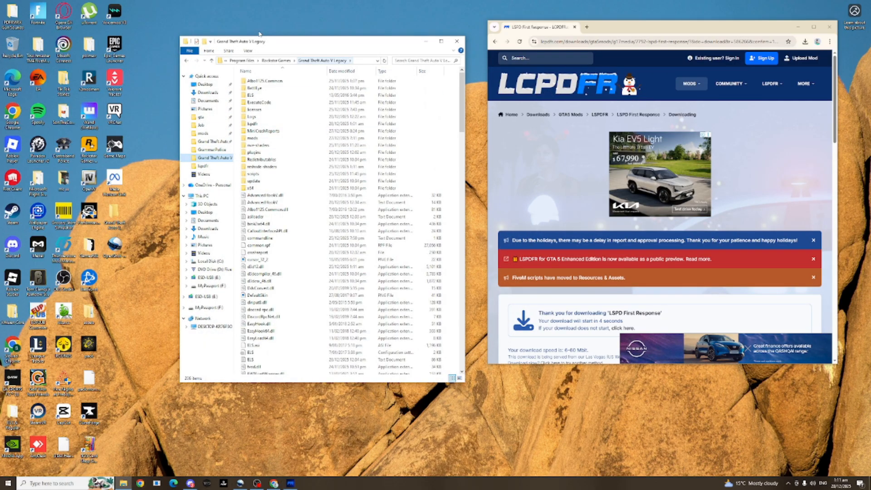
click(240, 61)
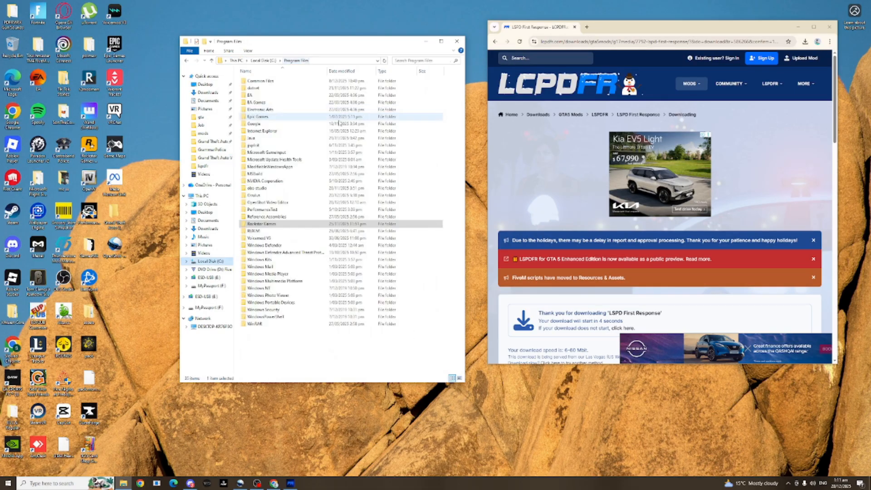
double_click(271, 224)
double_click(268, 81)
scroll(291, 145, down, 20)
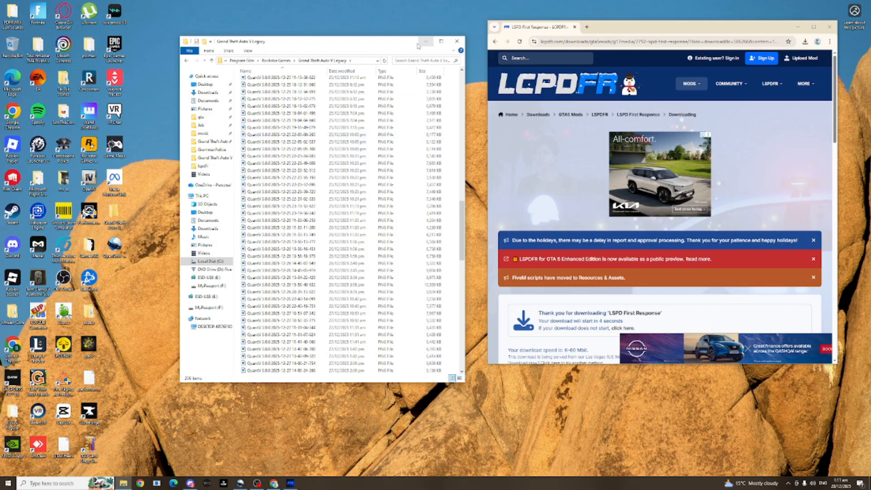
scroll(336, 141, up, 20)
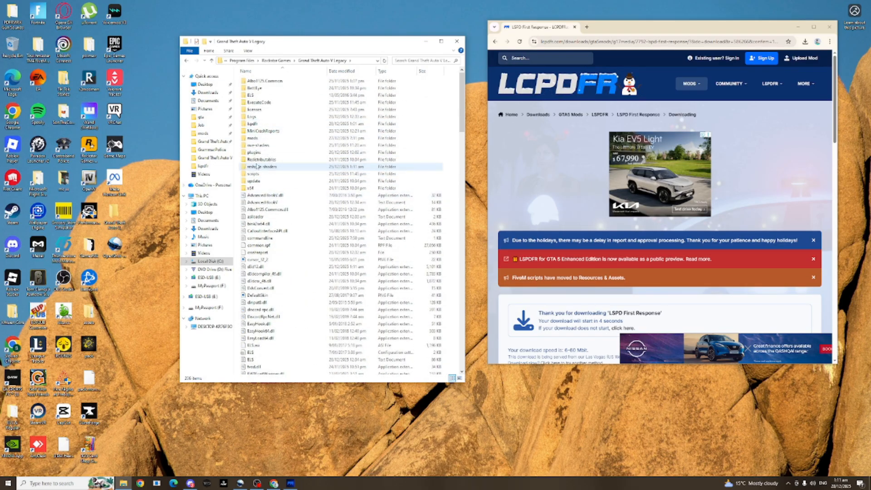
Check the contents of the Desktop's Grand Theft Auto V folder, and minimize the file window.
click(213, 141)
drag(385, 42, 338, 35)
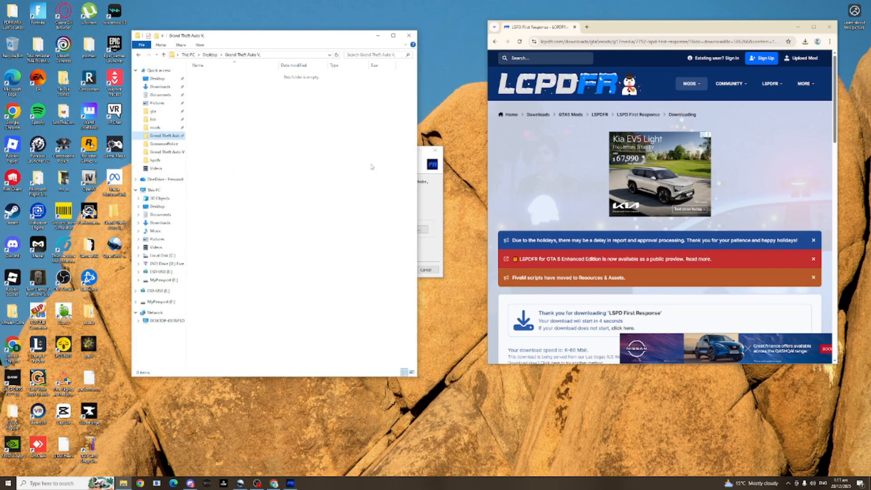
click(379, 36)
Install LSPD First Response into the chosen folder and finish the setup with the First Time Configurator launching.
drag(358, 151, 353, 92)
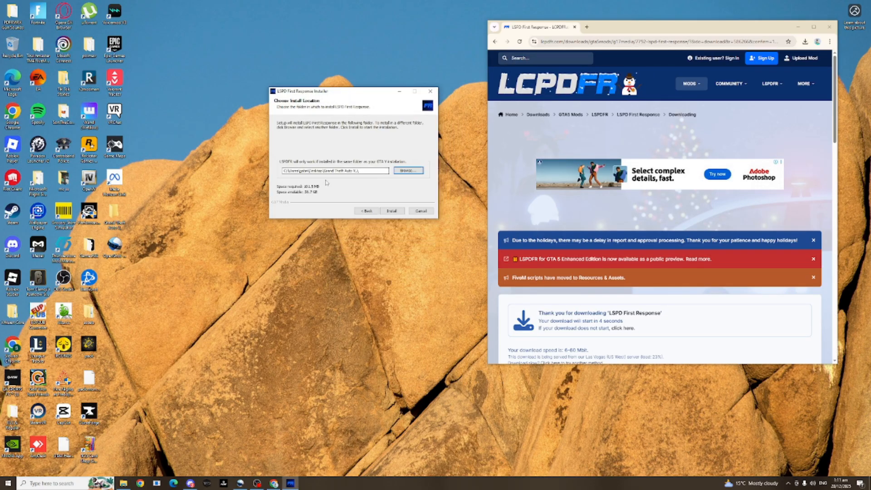
click(394, 212)
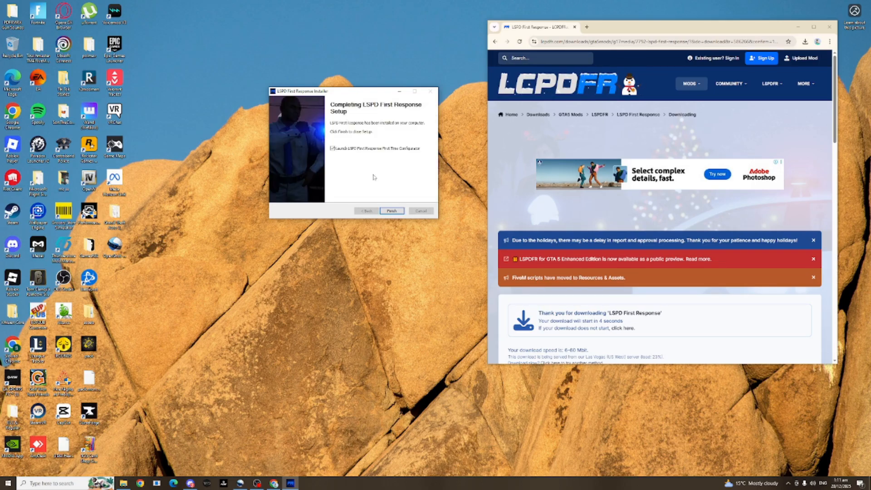
click(392, 211)
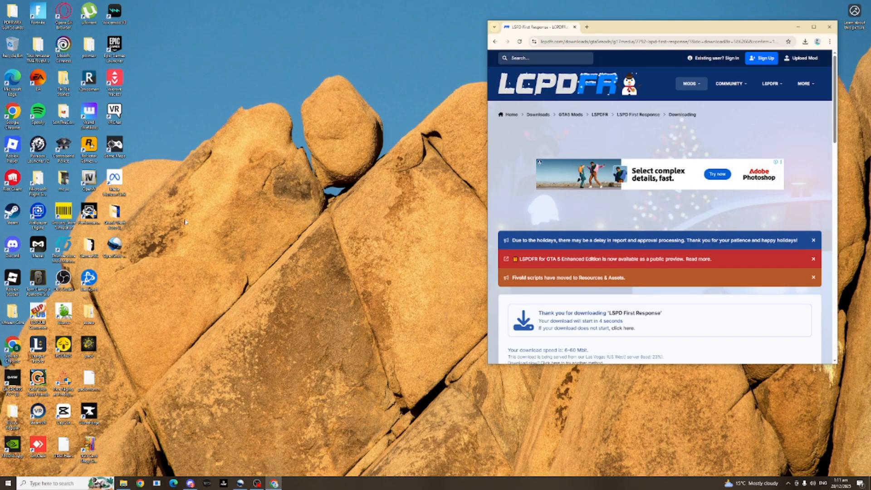
drag(255, 59, 360, 65)
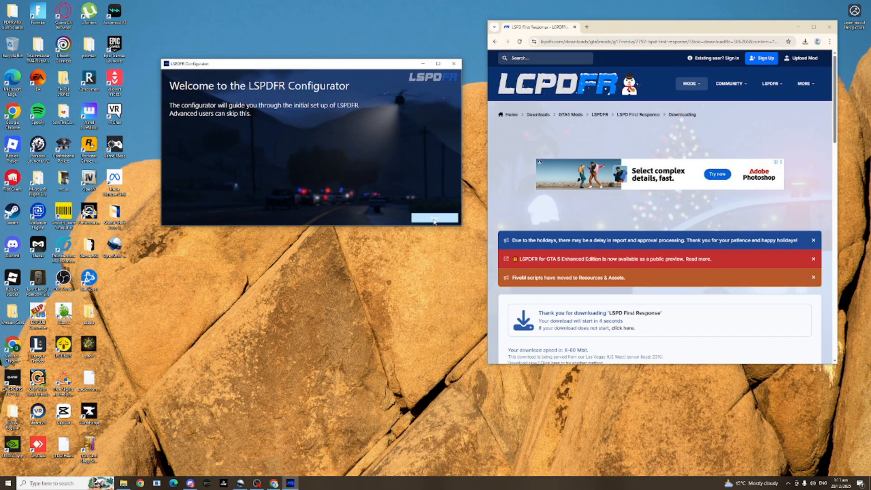
Accept the RAGE Plugin Hook license in the LSPDFR Configurator and have it apply the recommended settings automatically, finishing the setup.
click(432, 219)
drag(247, 72, 234, 38)
double_click(190, 31)
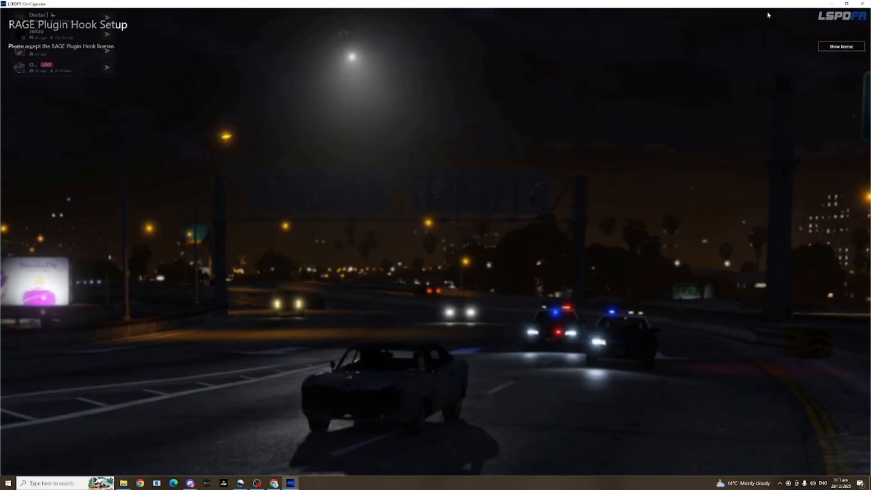
click(847, 3)
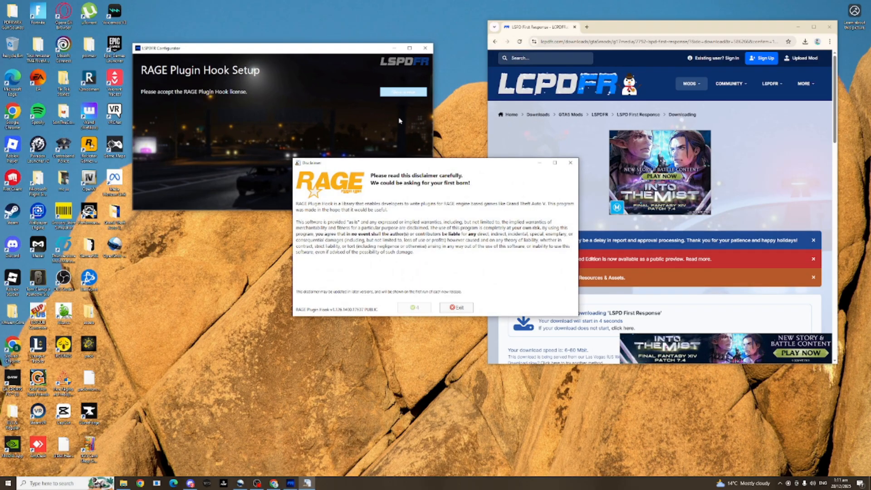
drag(398, 173, 276, 245)
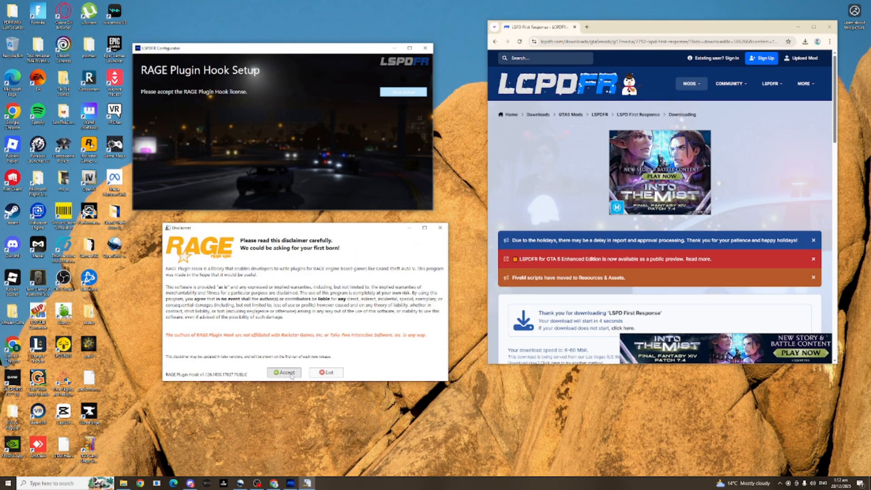
click(289, 373)
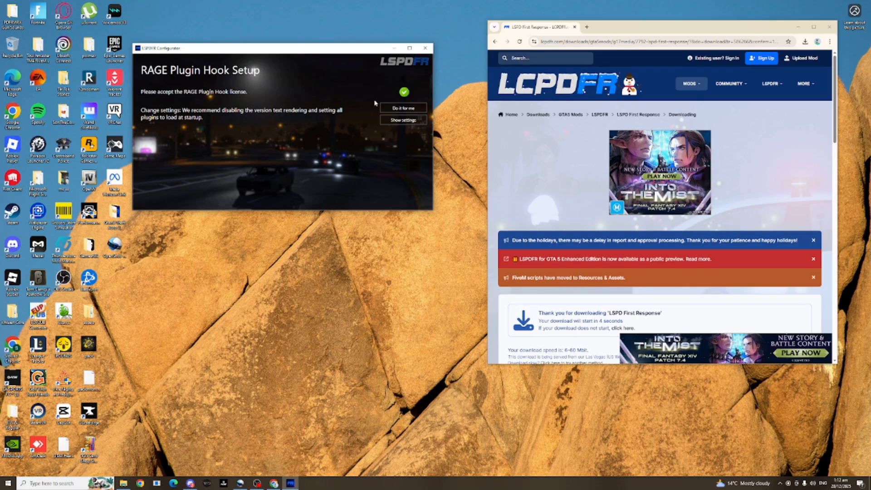
click(404, 108)
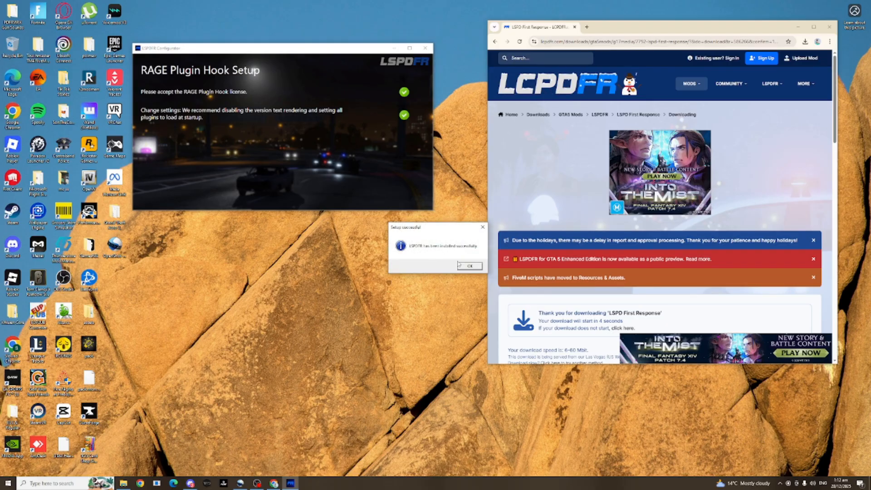
click(468, 266)
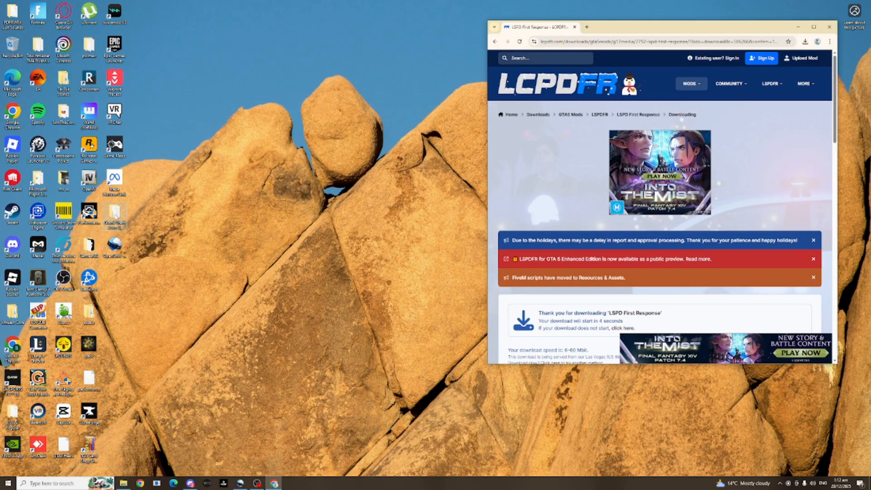
Look through the installed files in the Desktop's Grand Theft Auto V folder, and find RAGEPluginHook in the Grand Theft Auto V Legacy folder.
double_click(115, 217)
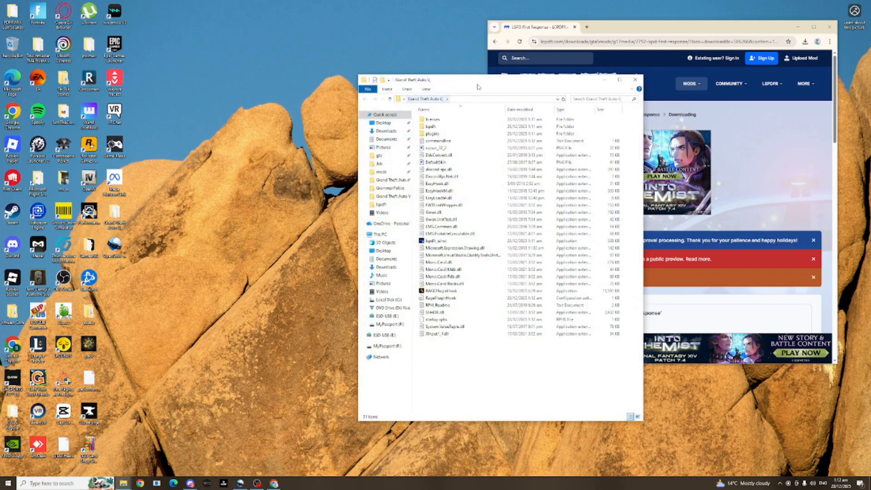
drag(478, 84, 350, 77)
drag(341, 350, 328, 107)
click(388, 355)
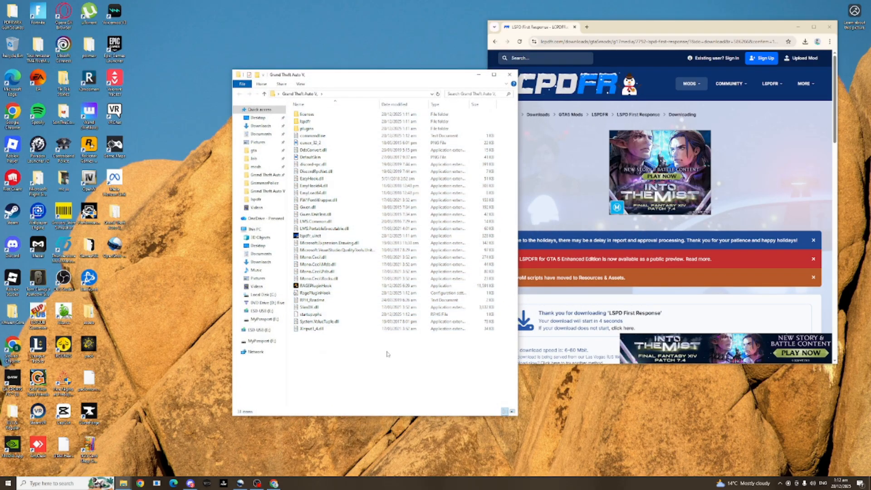
click(267, 191)
scroll(400, 227, down, 12)
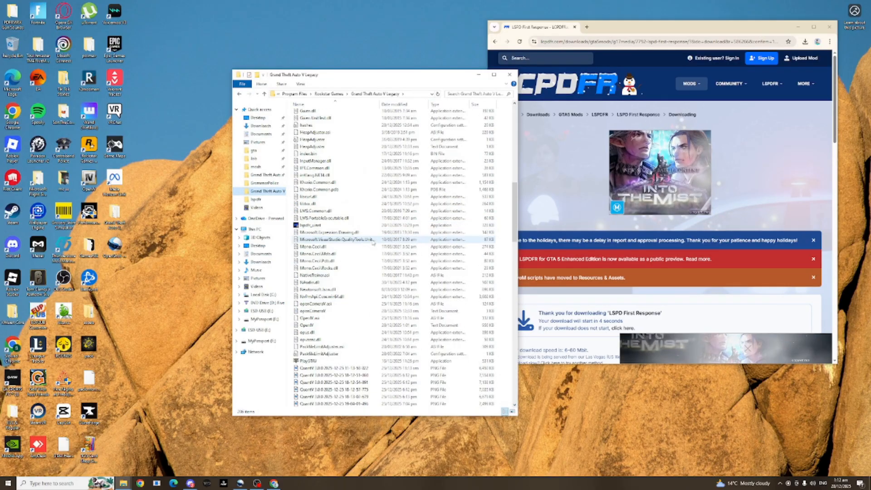
scroll(361, 252, down, 11)
scroll(360, 253, down, 10)
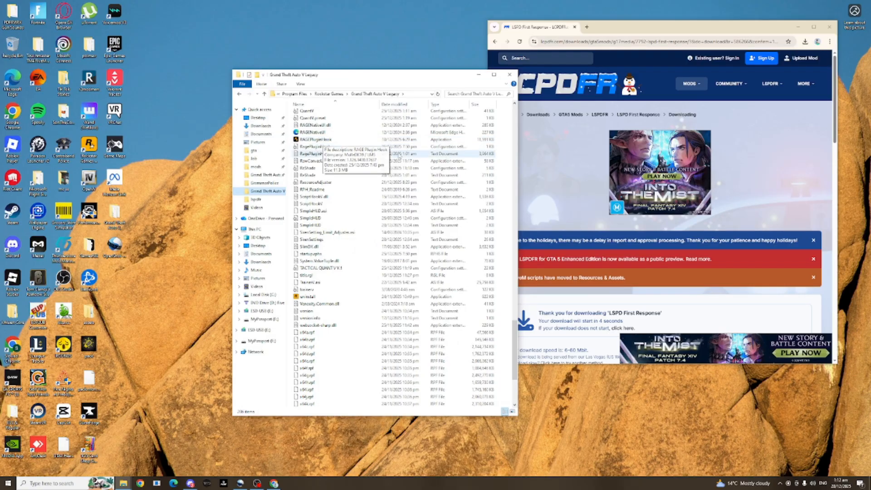
drag(407, 72, 338, 83)
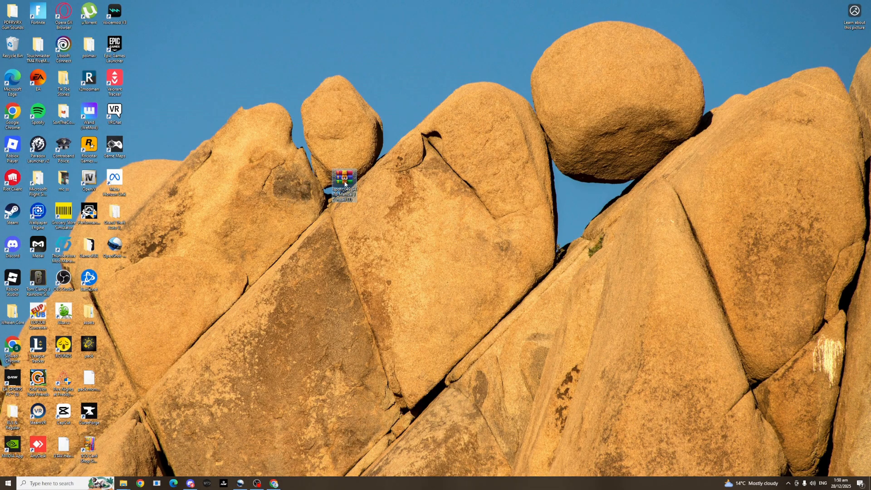
Open the lspdfr_049_9476_Manual_Install (1).zip archive from the desktop and place it beside the Desktop's Grand Theft Auto V folder.
drag(345, 184, 243, 184)
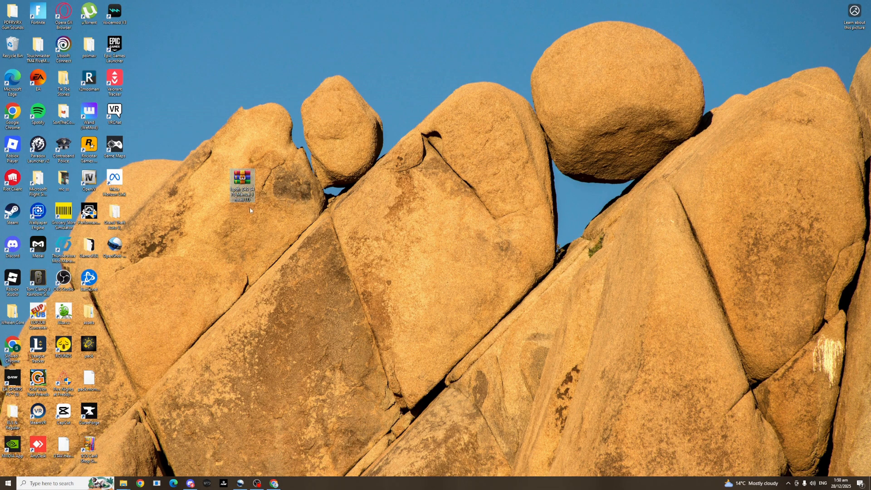
double_click(241, 181)
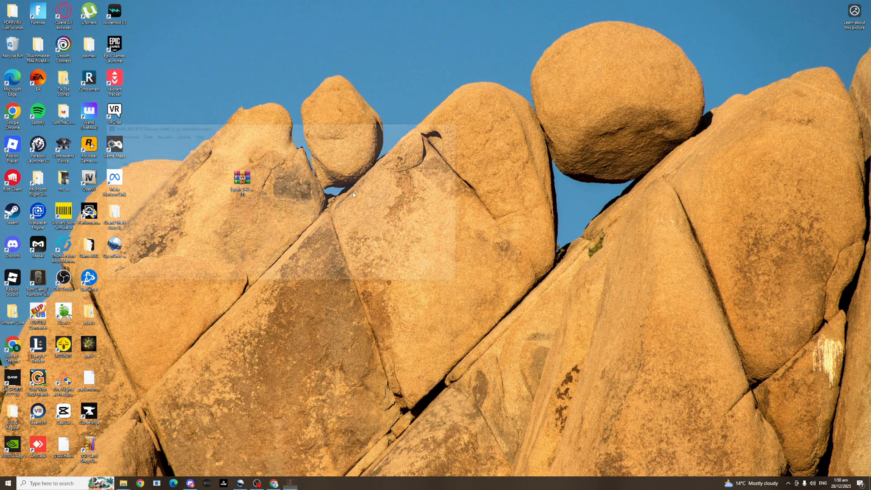
drag(314, 127, 658, 40)
click(488, 221)
mouse_move(123, 484)
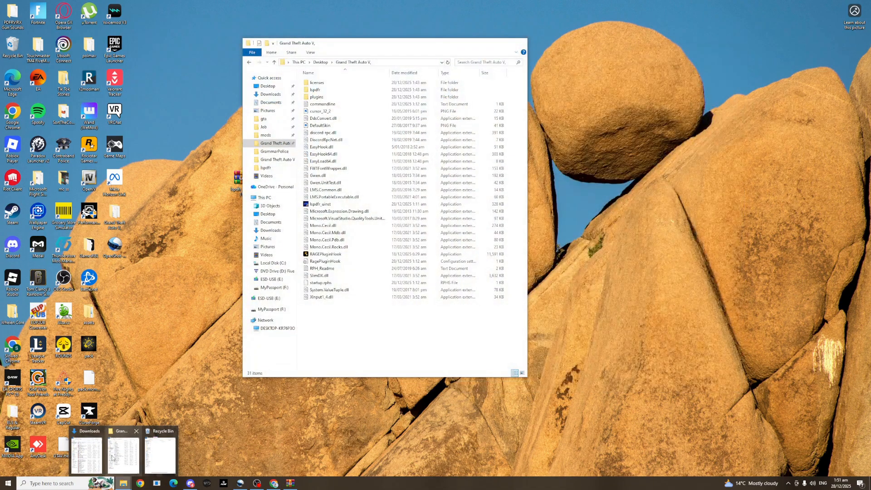
click(112, 458)
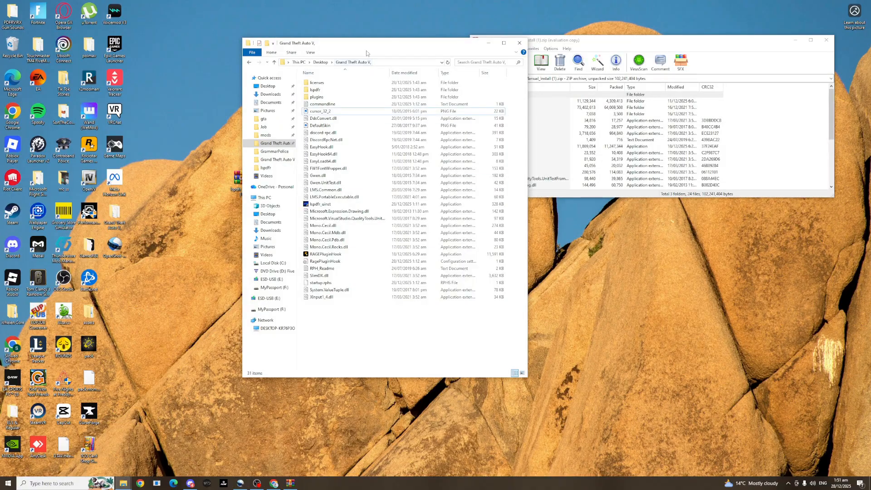
drag(357, 48, 296, 48)
Copy all files and folders from the manual install archive into the Desktop's Grand Theft Auto V folder, replacing the existing copies.
scroll(706, 124, down, 5)
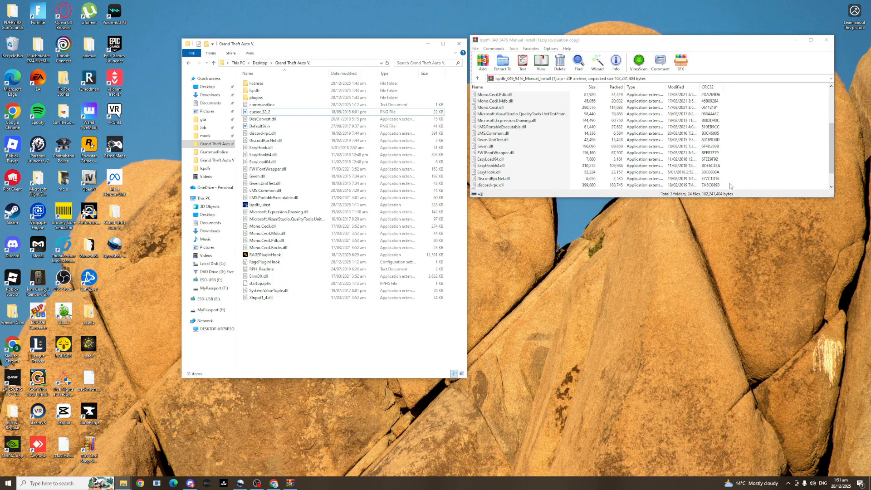
drag(732, 183, 749, 158)
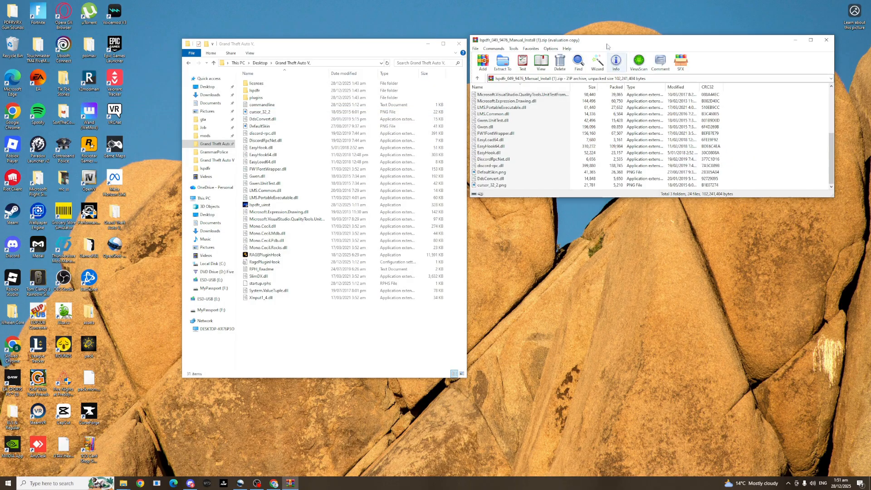
drag(607, 42, 652, 73)
scroll(531, 132, up, 5)
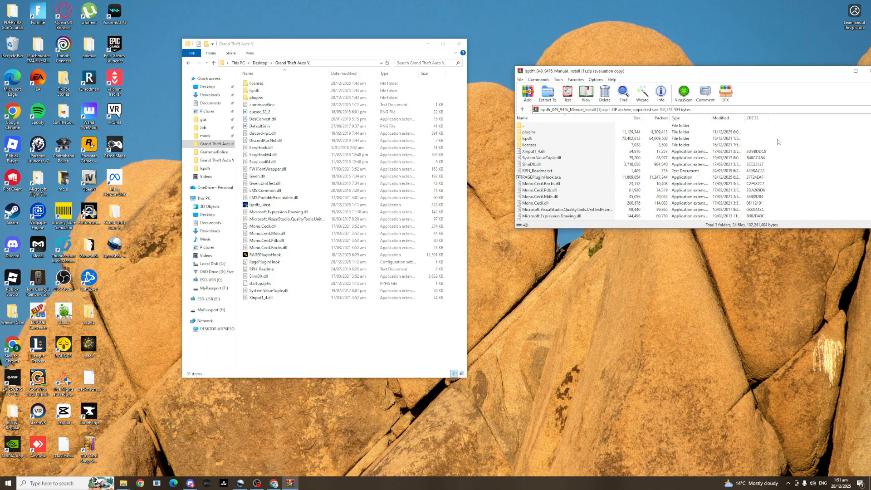
scroll(778, 142, down, 5)
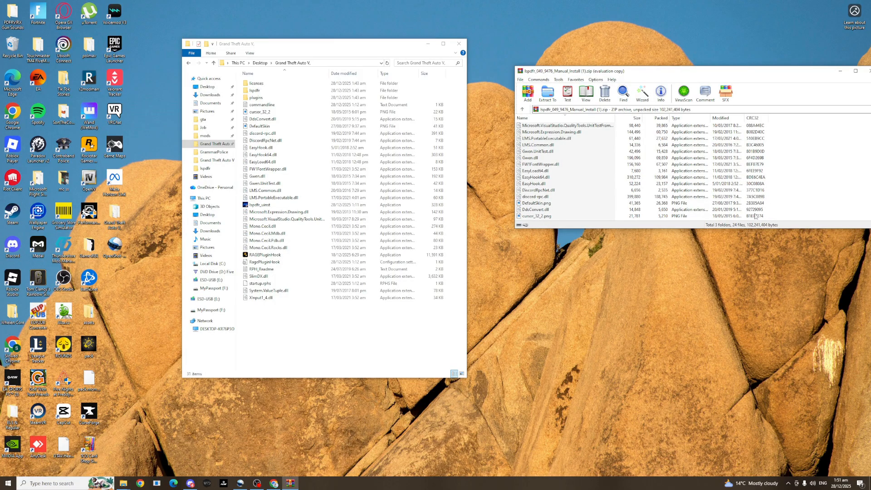
drag(756, 217, 281, 315)
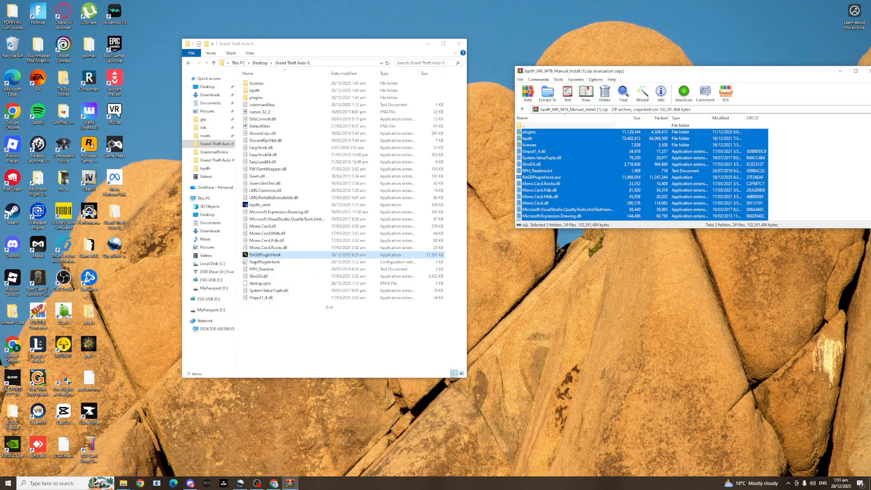
mouse_move(276, 45)
mouse_down()
mouse_move(301, 56)
mouse_move(277, 54)
mouse_up()
drag(643, 194, 357, 341)
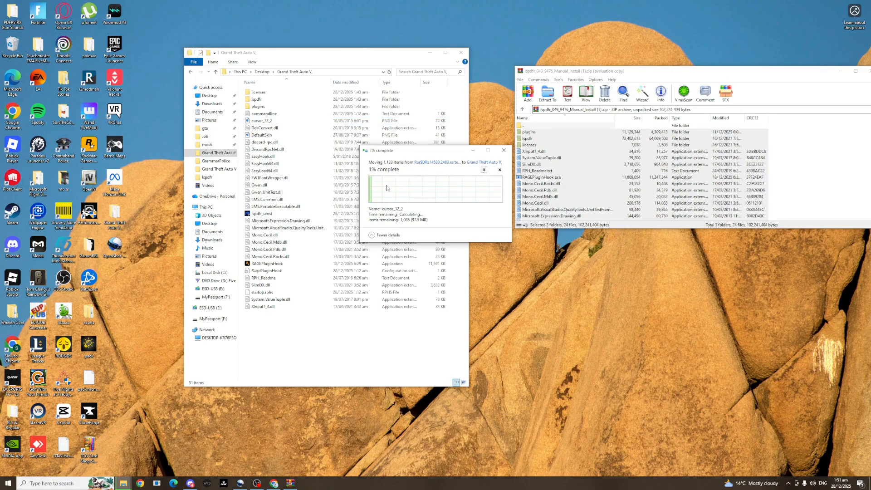
click(438, 186)
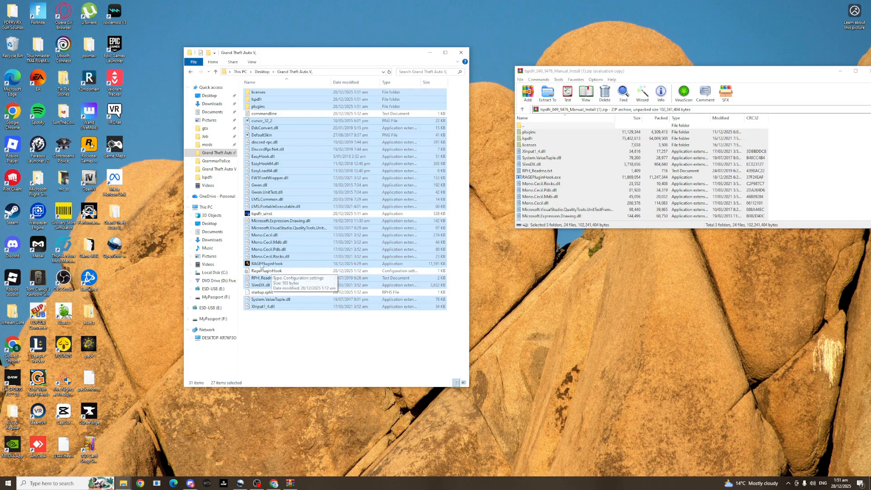
Locate the RAGEPluginHook application in the Grand Theft Auto V Legacy folder and launch it.
click(263, 264)
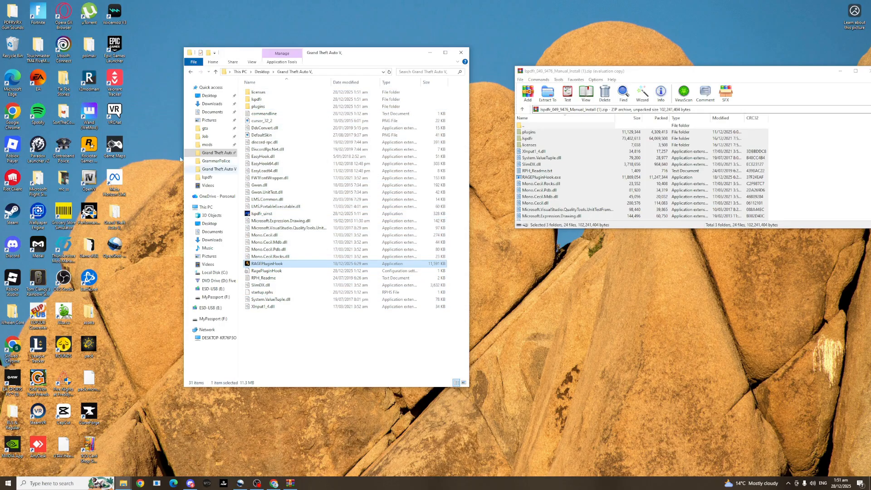
click(221, 169)
scroll(283, 183, down, 15)
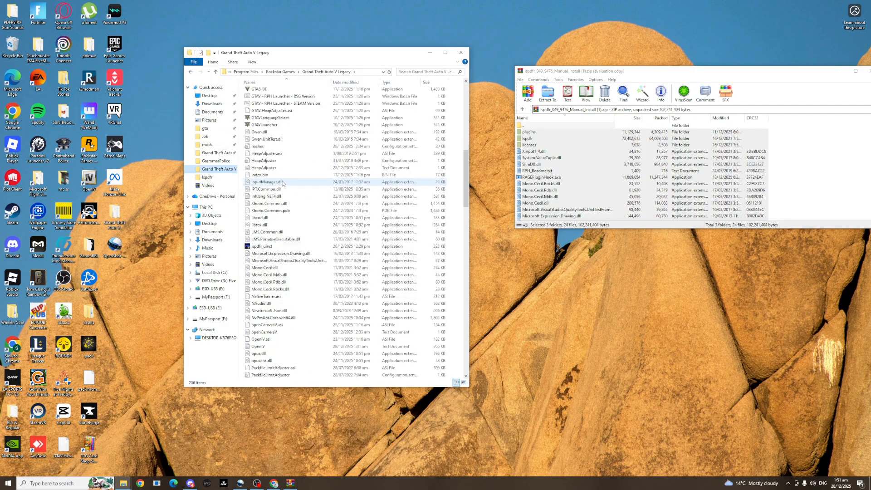
scroll(283, 183, down, 20)
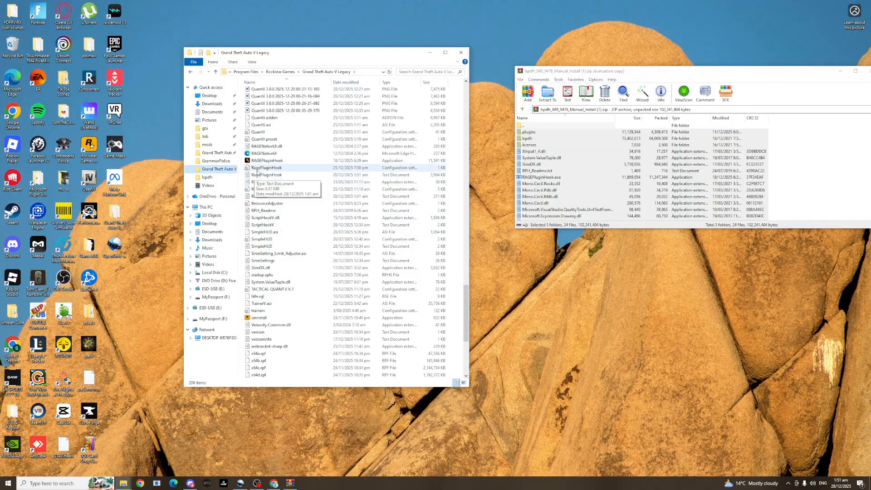
right_click(264, 161)
click(279, 176)
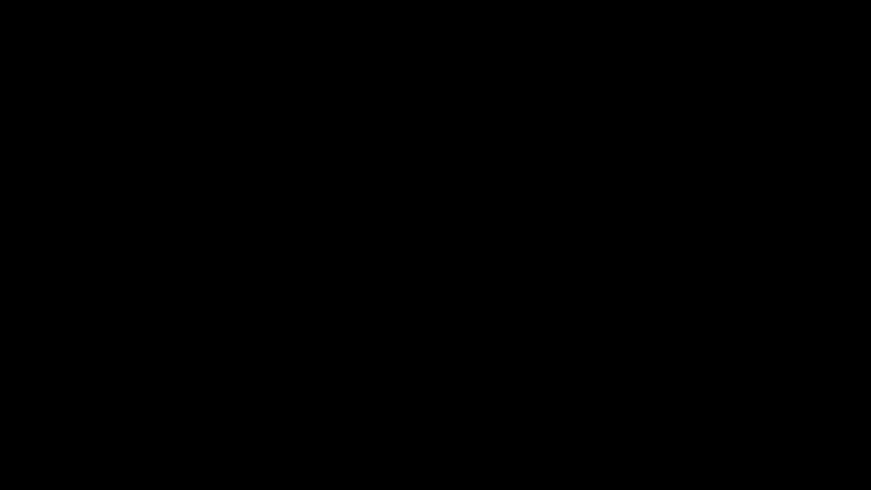